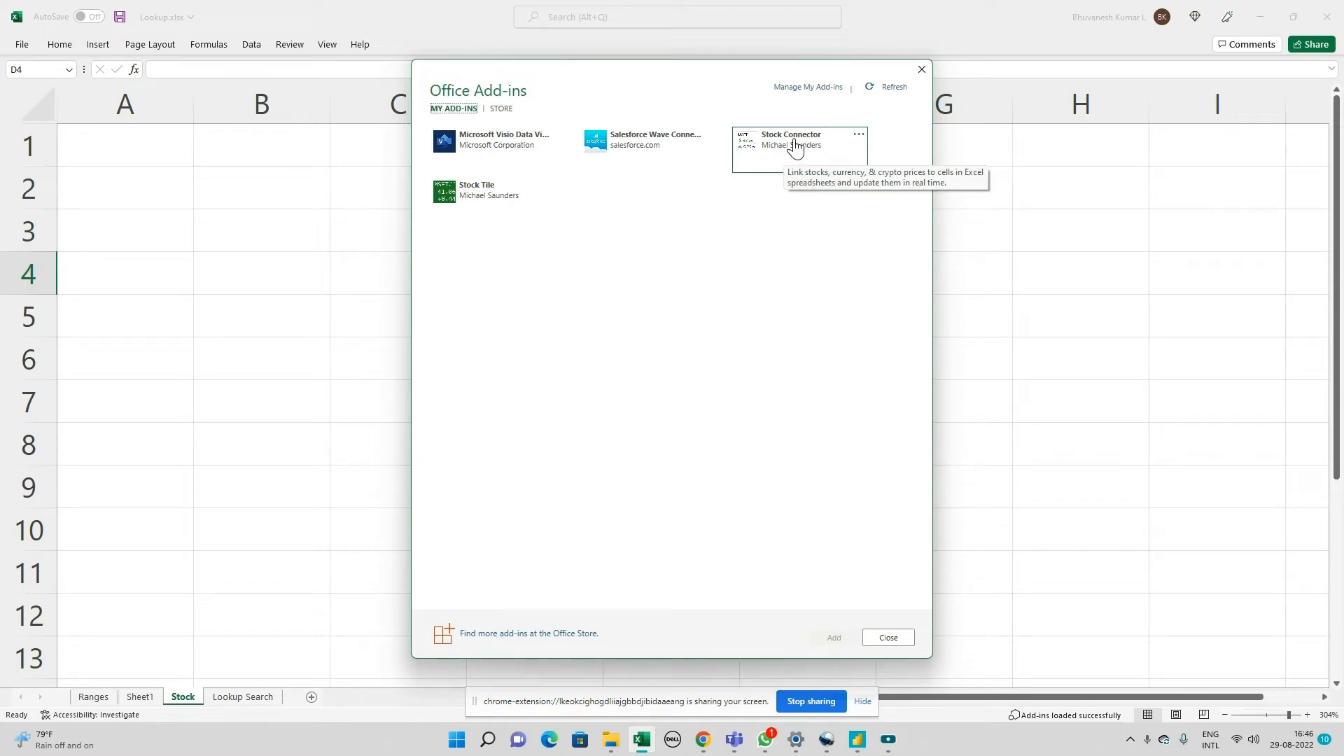
# Step: Search the Office Add-ins store for "stock" to find the Stock Connector add-in, then close the store
pyautogui.click(510, 634)
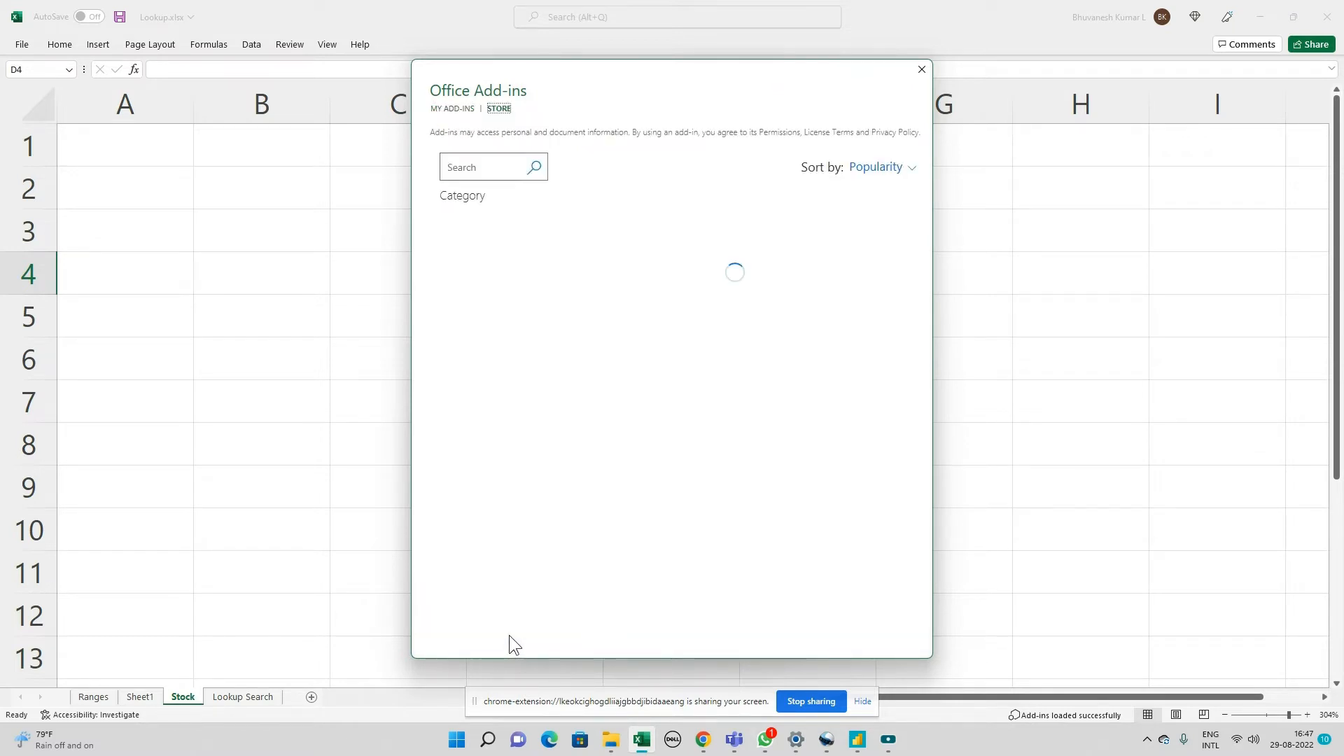
pyautogui.click(489, 170)
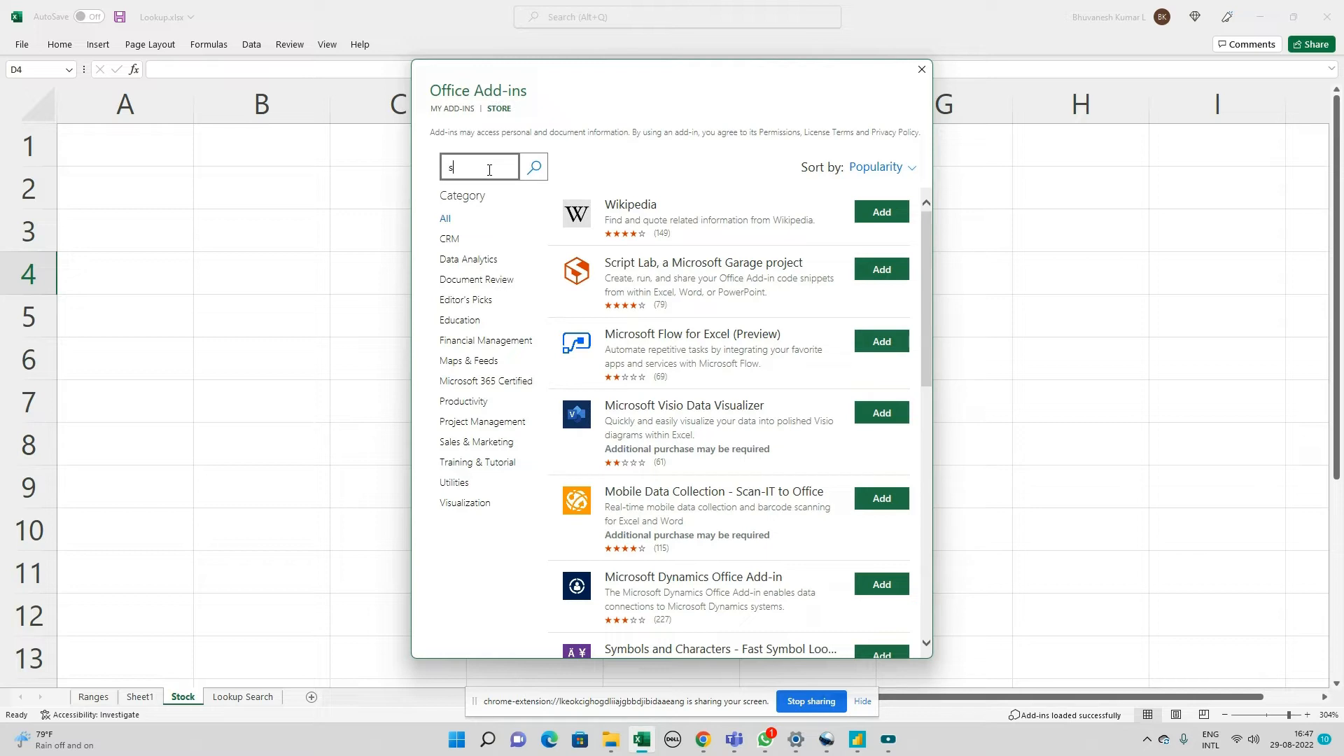
pyautogui.write('stock')
pyautogui.press('Return')
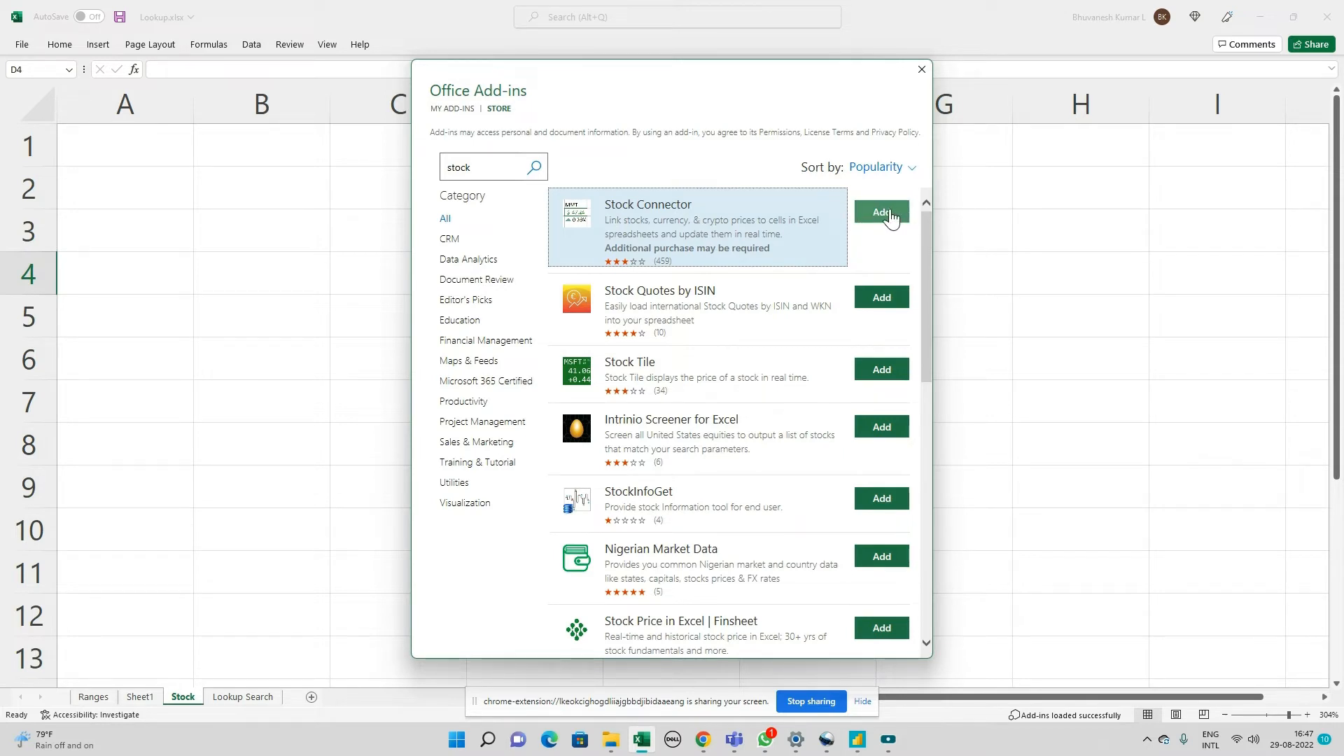
pyautogui.click(922, 69)
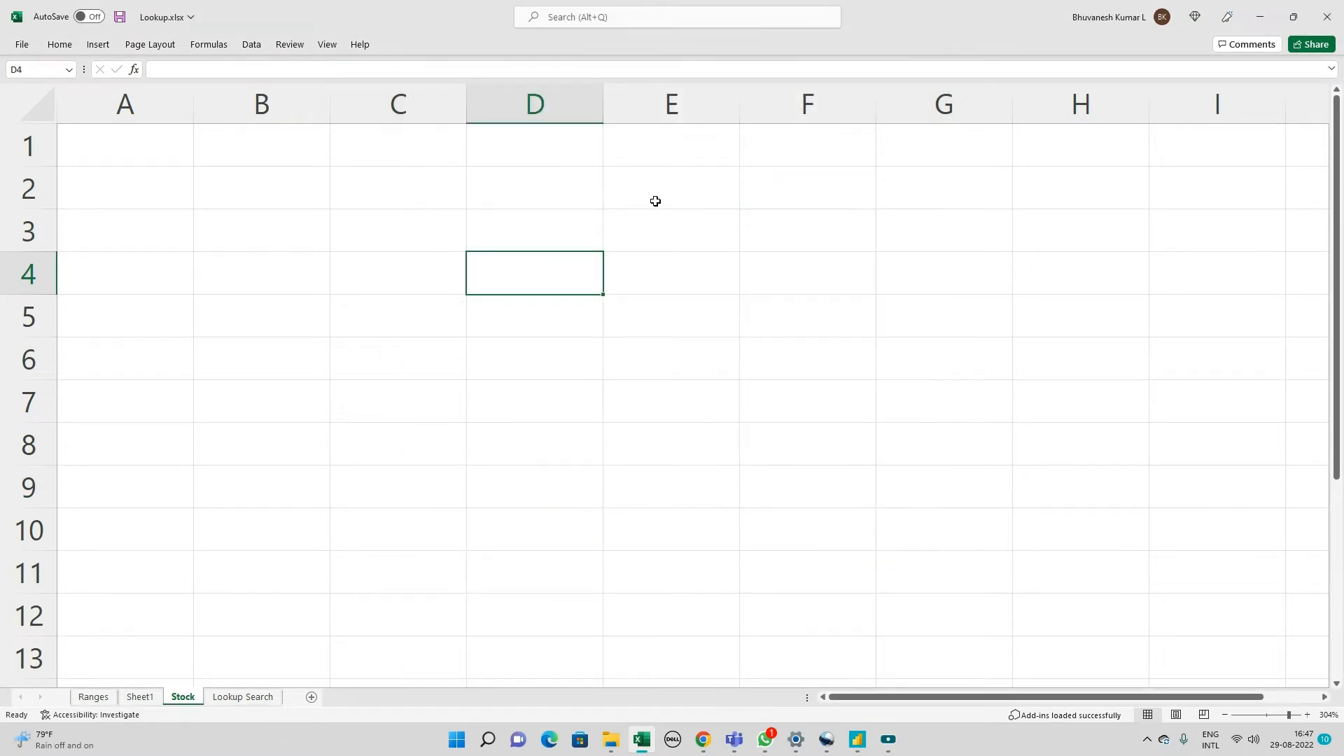
# Step: Launch the Stock Connector add-in, look up IDFC and choose the IDFC First Bank Ltd. quote 539437-IB
pyautogui.click(57, 46)
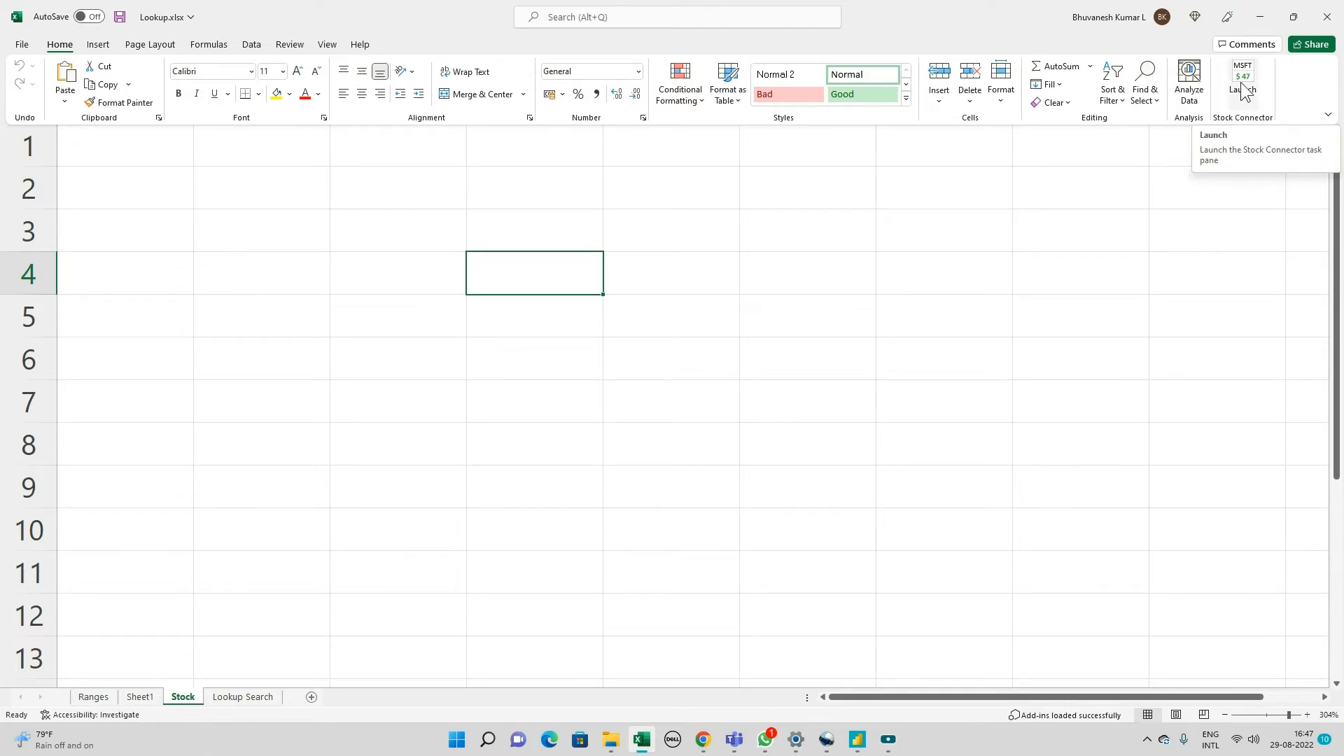
pyautogui.click(1242, 89)
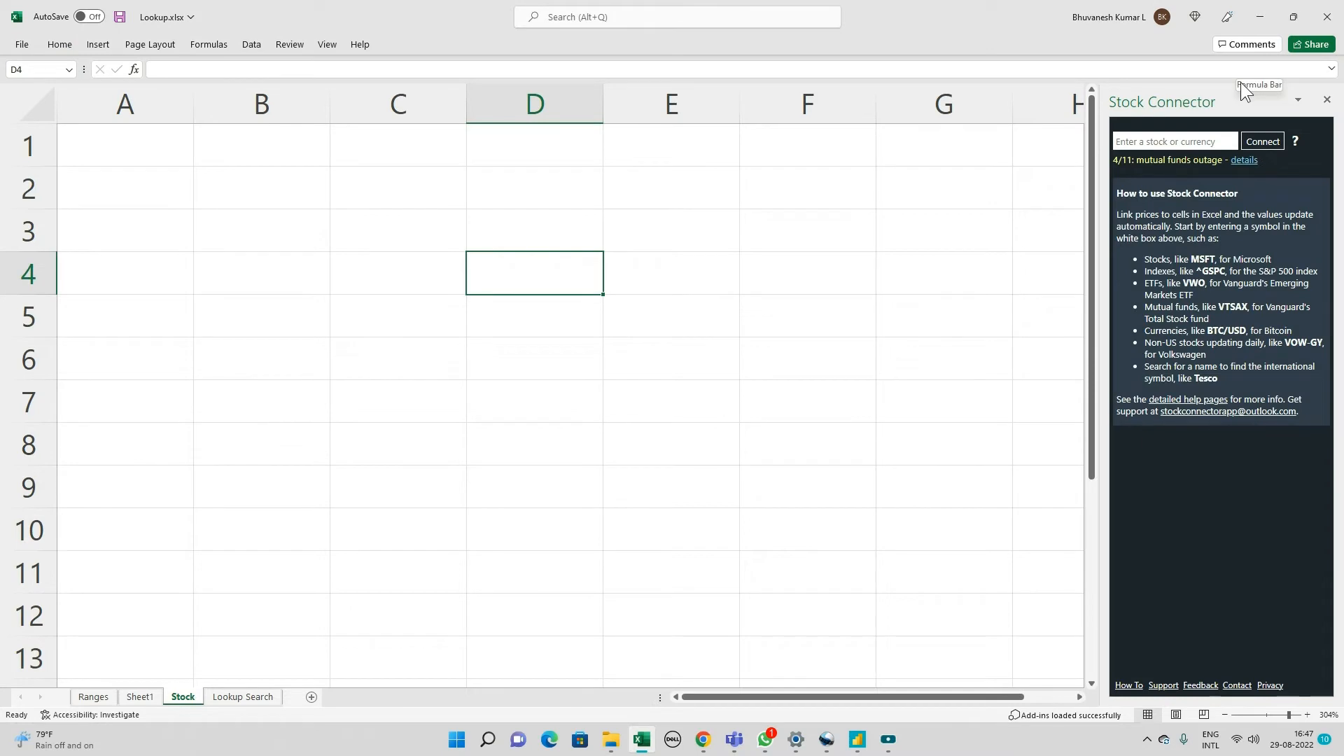
pyautogui.click(1191, 139)
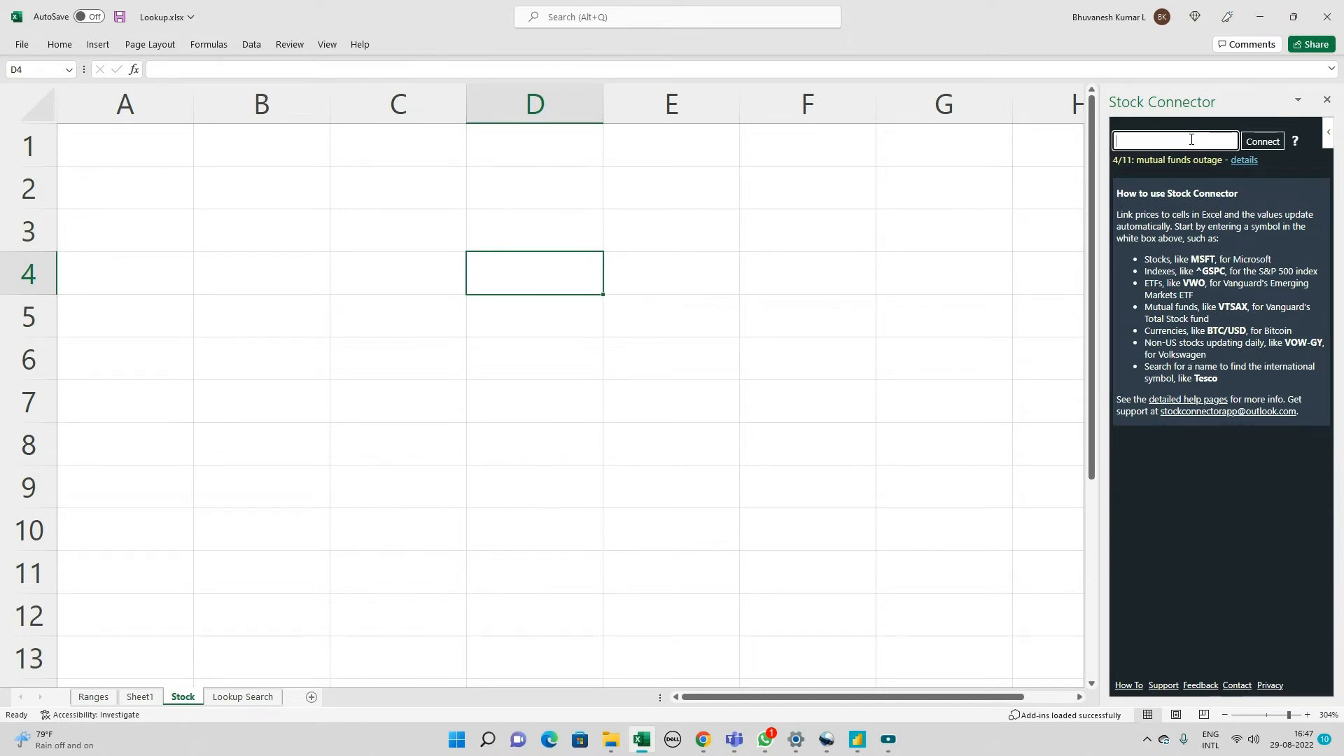
pyautogui.write('IDFVC')
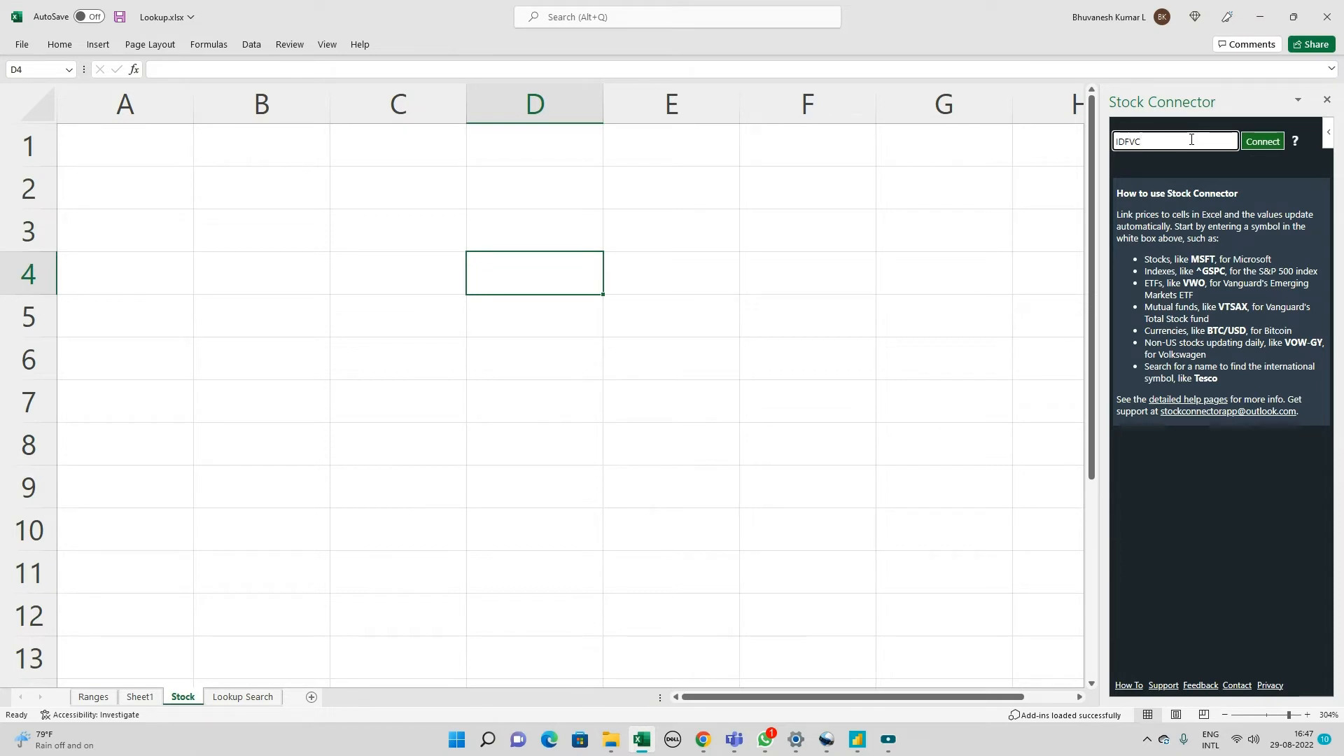
pyautogui.press('BackSpace')
pyautogui.press('BackSpace')
pyautogui.press('Return')
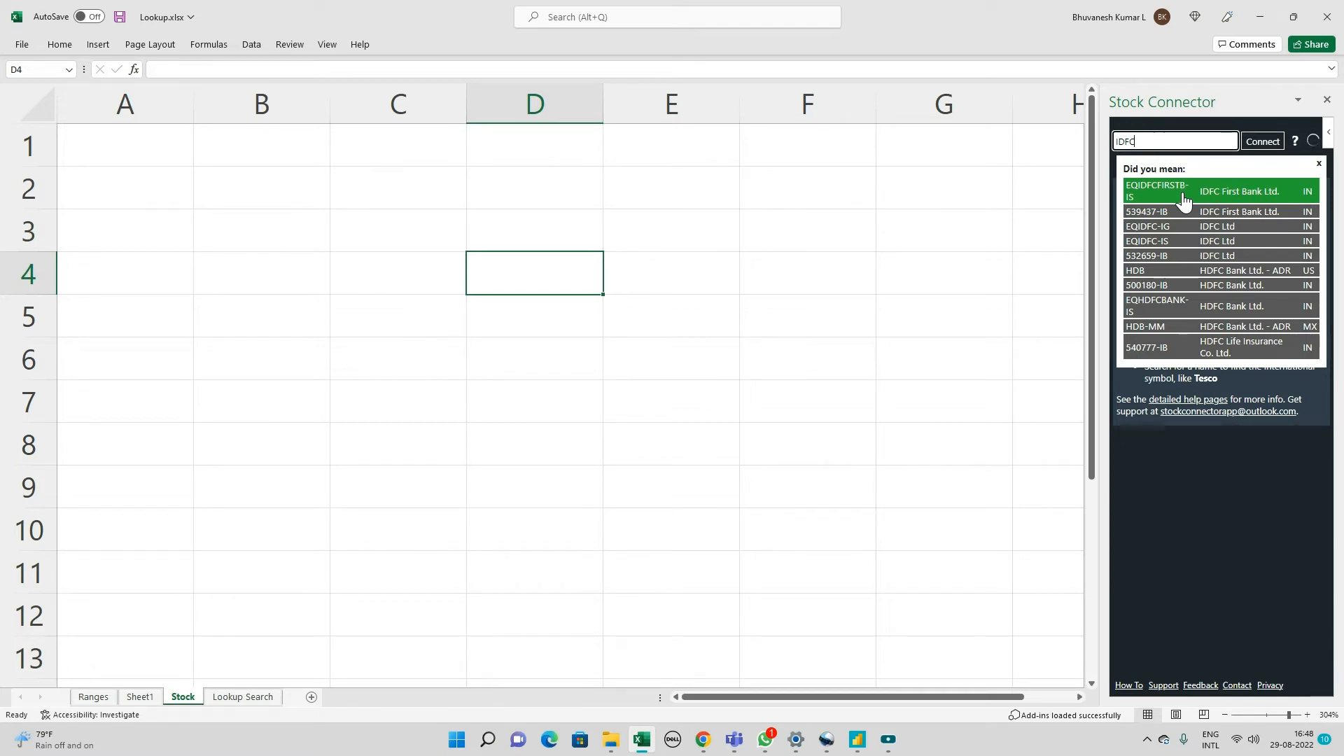
pyautogui.click(1213, 216)
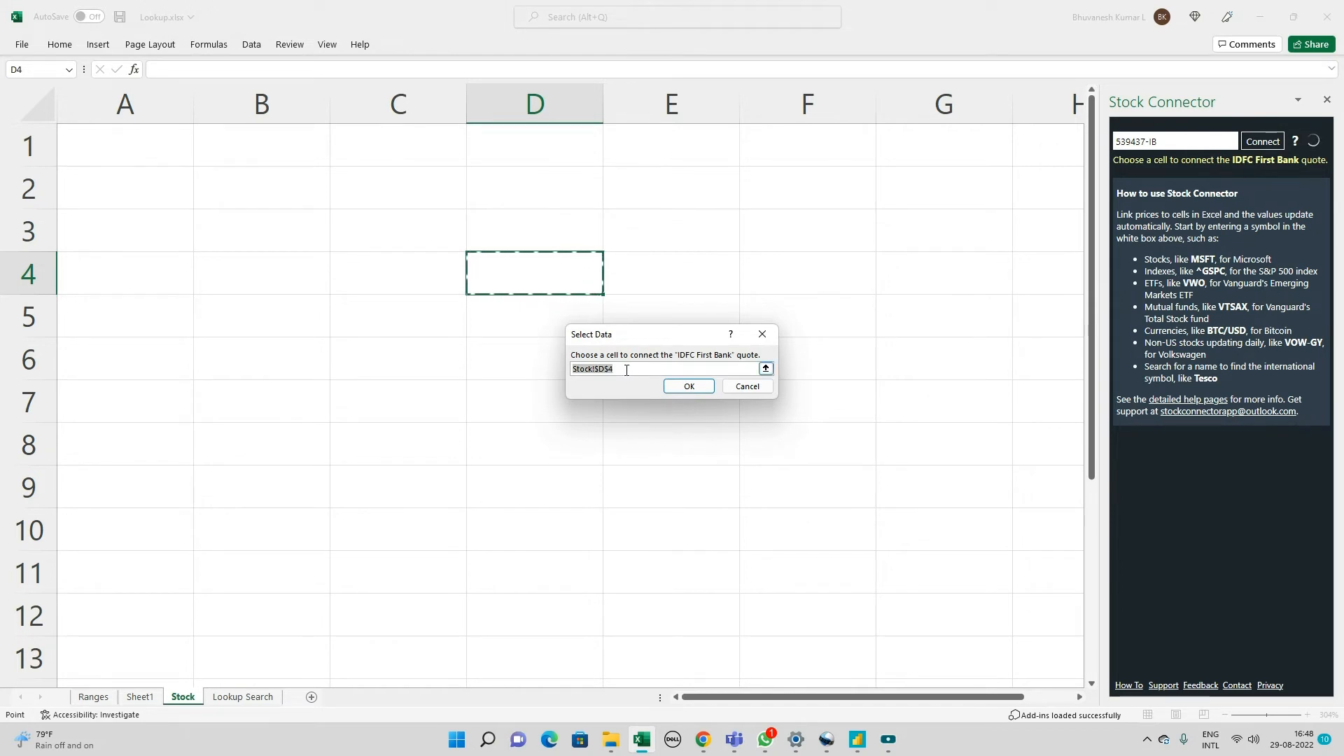
# Step: Connect the IDFC First Bank quote to cell A1 of the Stock sheet
pyautogui.moveTo(626, 370); pyautogui.dragTo(470, 371)
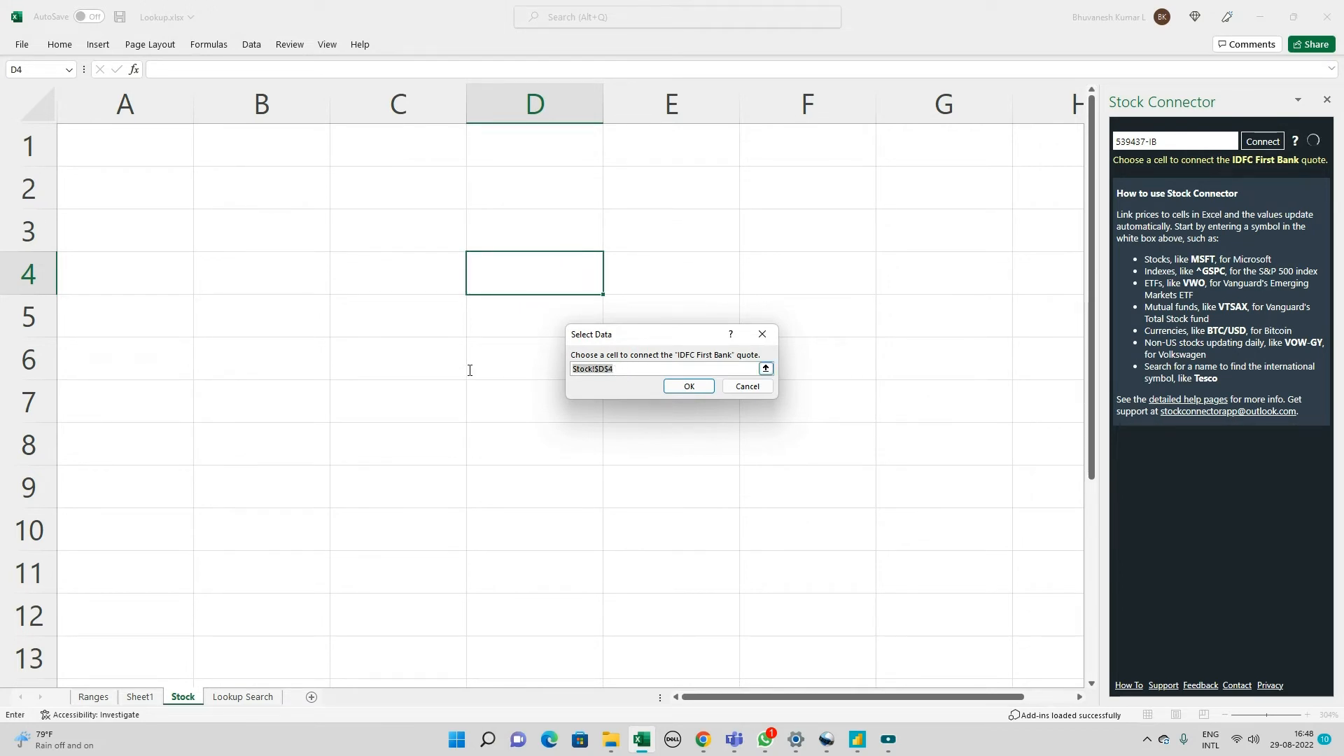
pyautogui.click(96, 141)
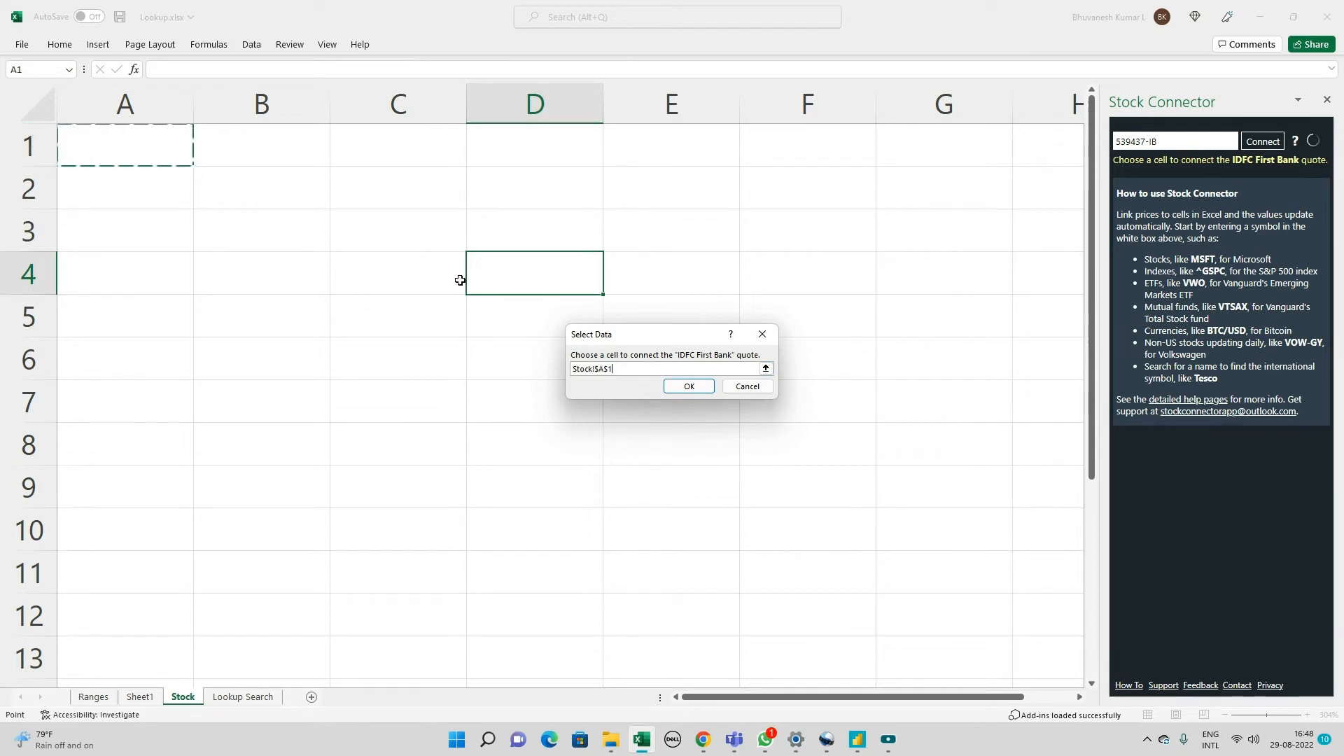
pyautogui.click(681, 387)
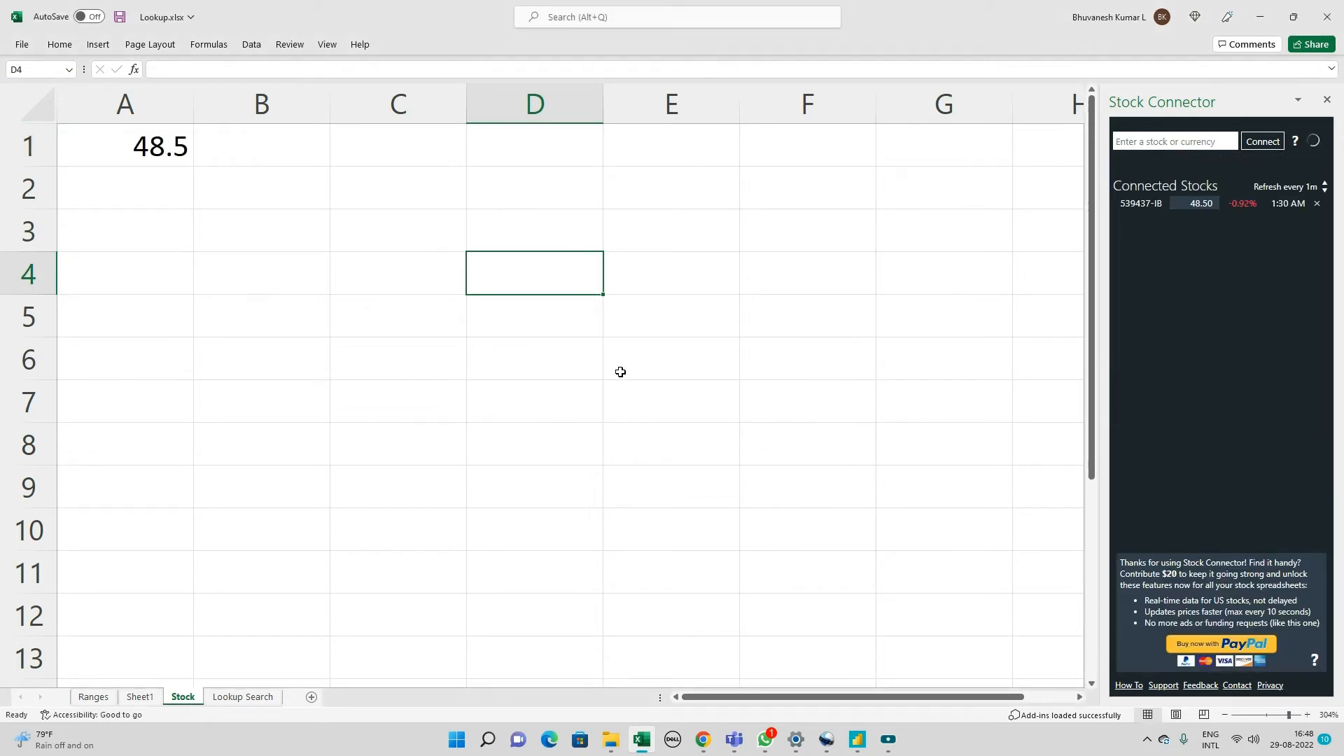
pyautogui.click(134, 148)
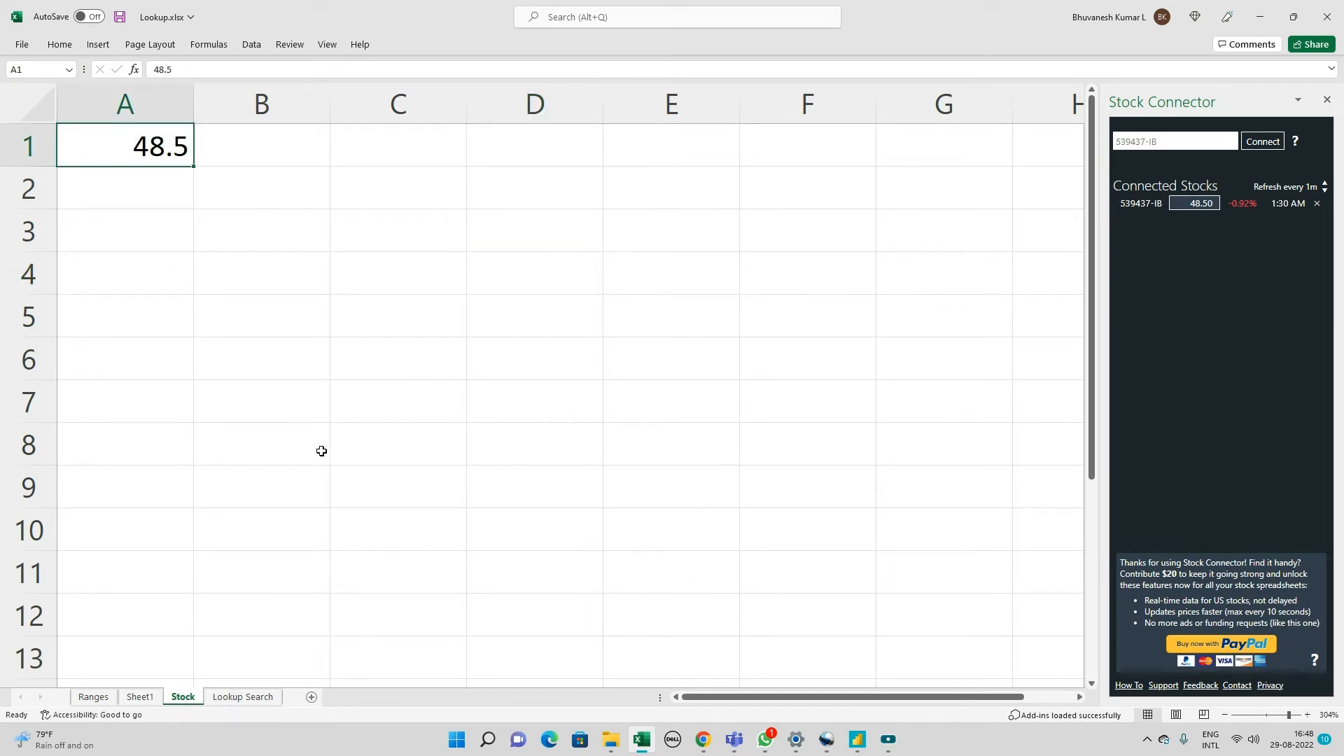
# Step: Label the price in A1 by entering IDFC in cell B1
pyautogui.click(245, 155)
pyautogui.write('IDFC')
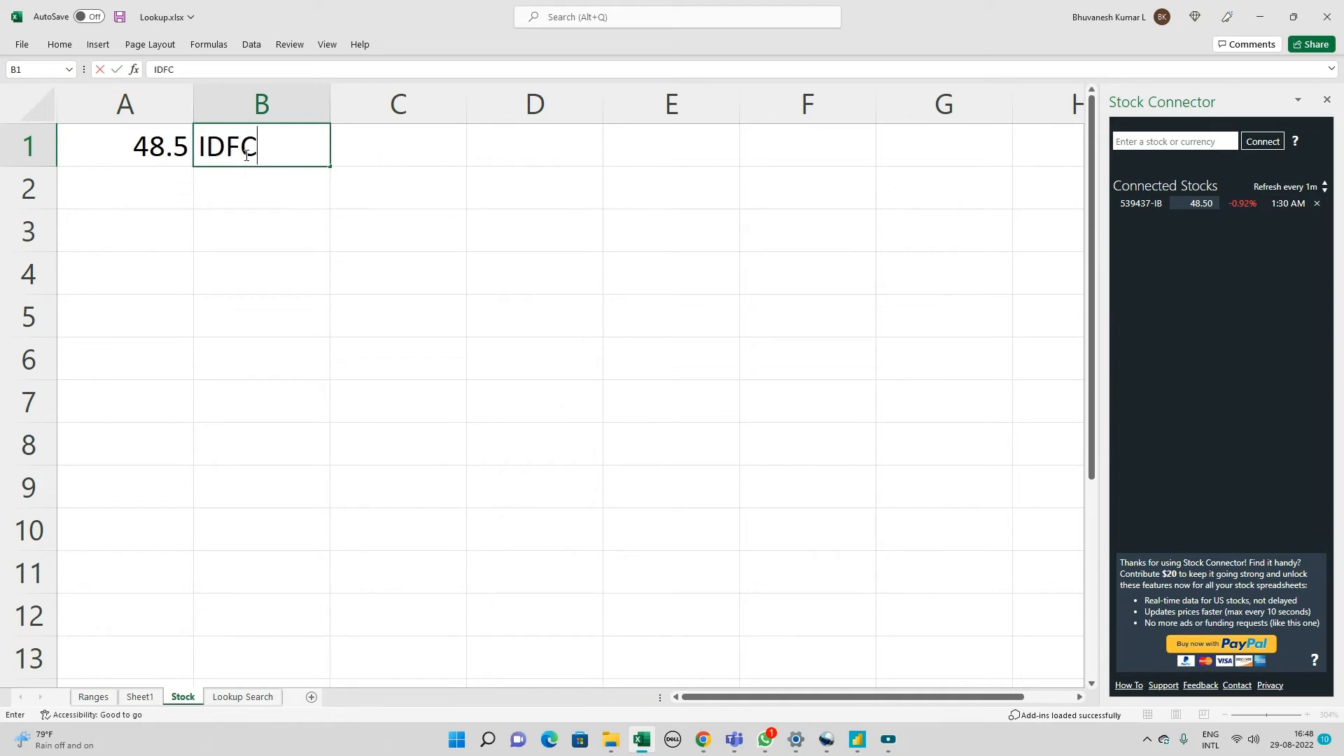
pyautogui.press('Return')
pyautogui.press('Left')
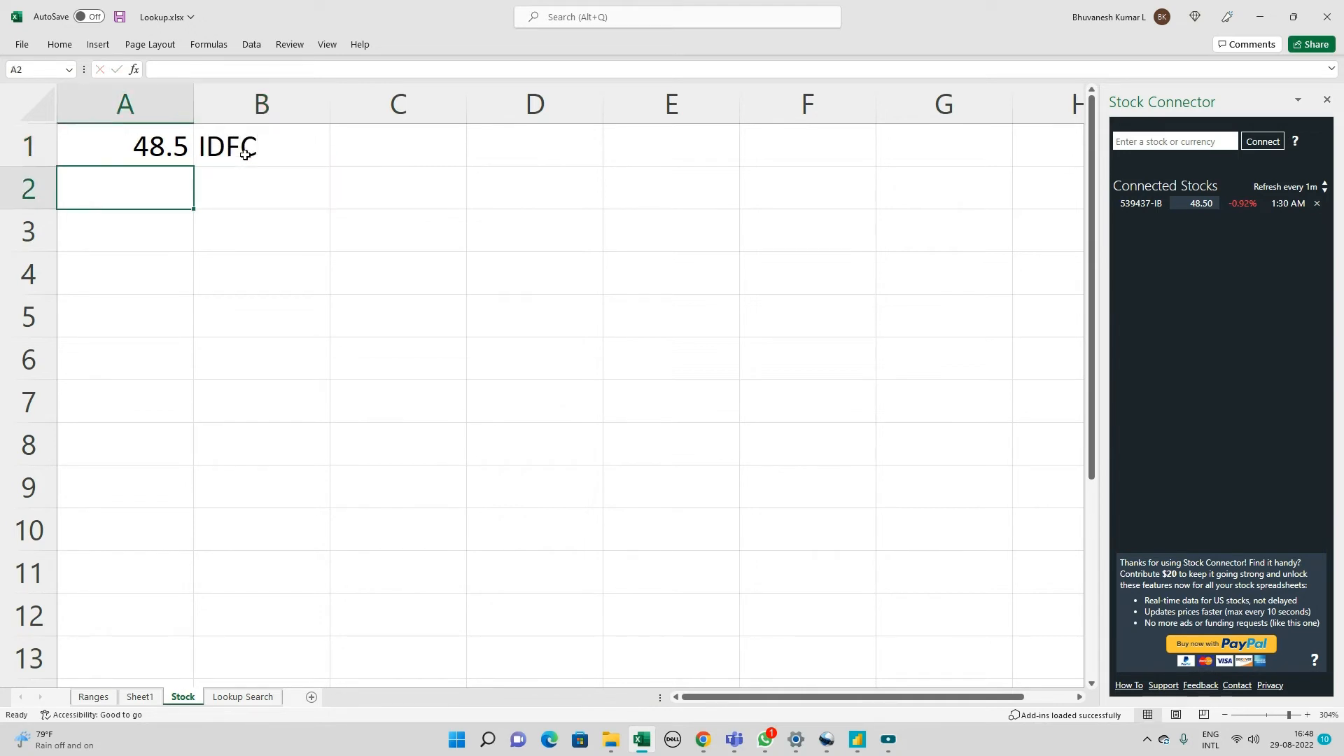
# Step: Set the connected stocks' refresh interval to every 30 seconds
pyautogui.click(1325, 196)
pyautogui.click(134, 145)
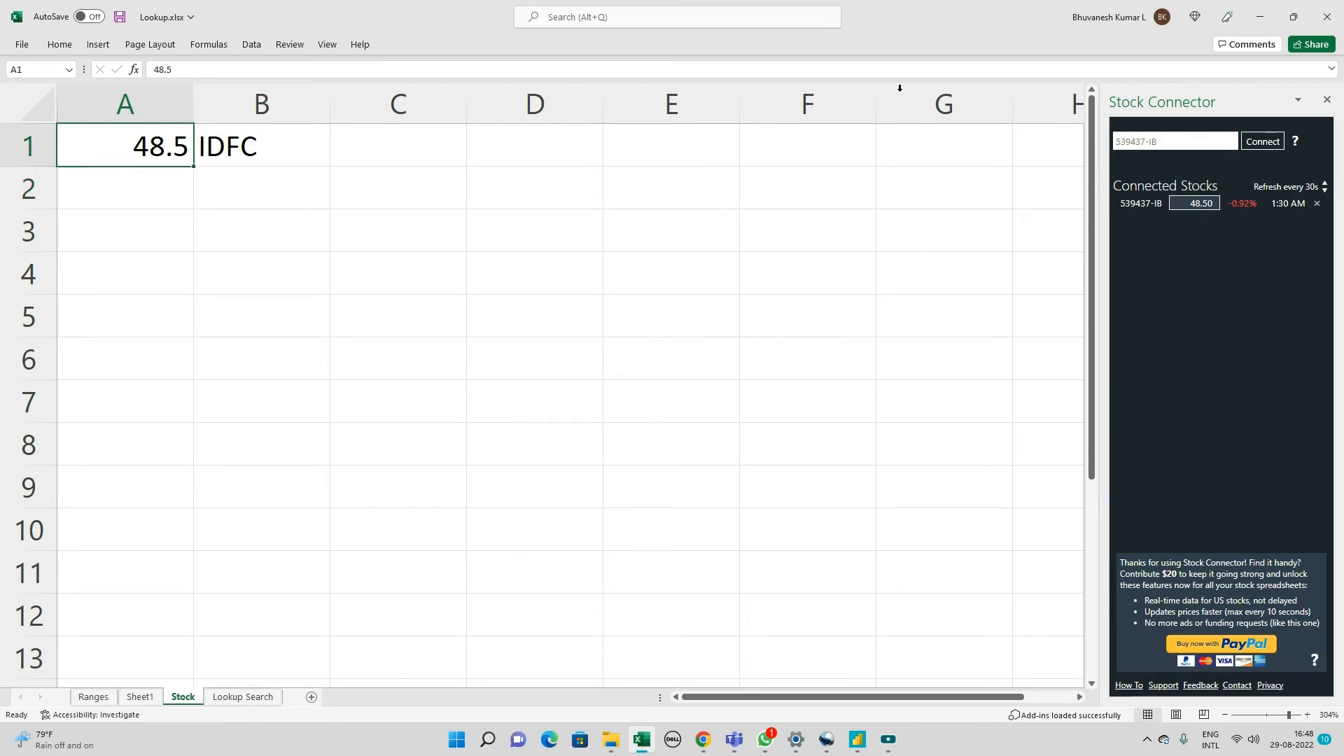
# Step: Look up Tata Steel in Stock Connector and choose the Tata Steel Ltd. quote 500470-IB
pyautogui.click(1197, 141)
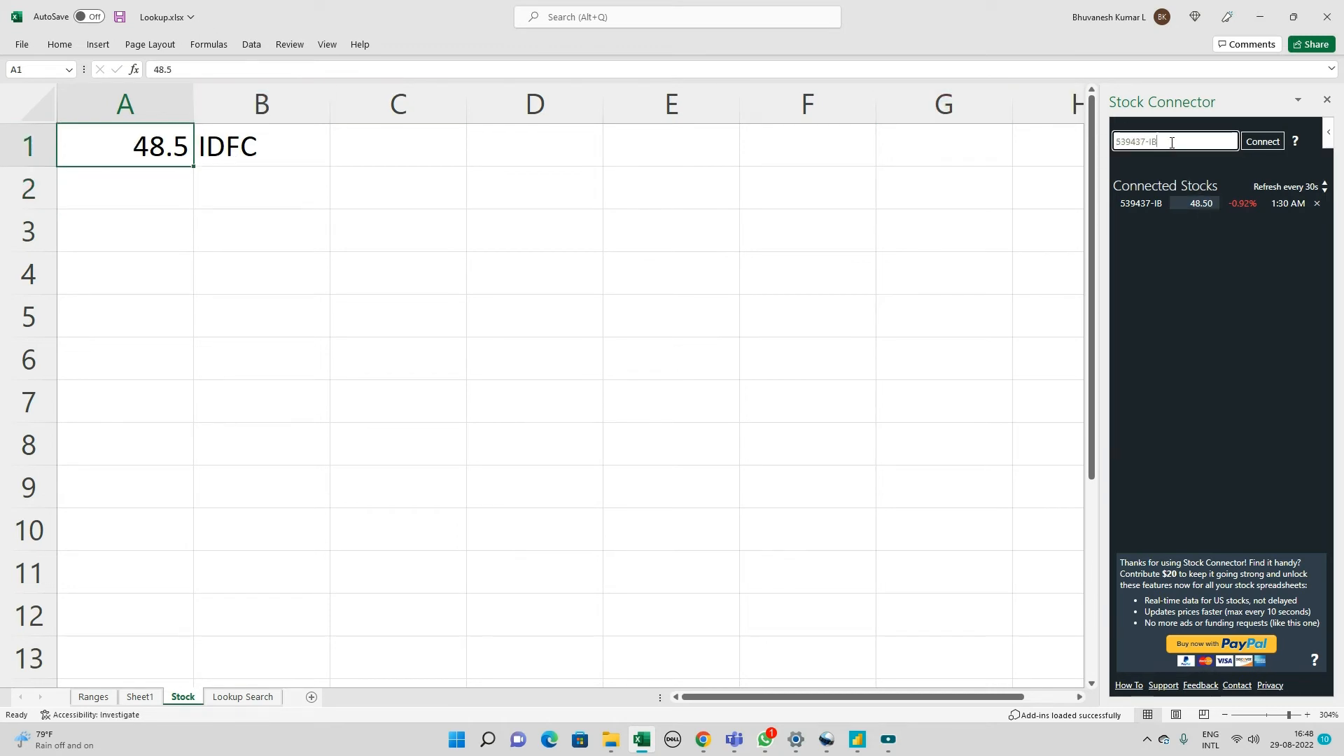
pyautogui.moveTo(1182, 139); pyautogui.dragTo(1022, 129)
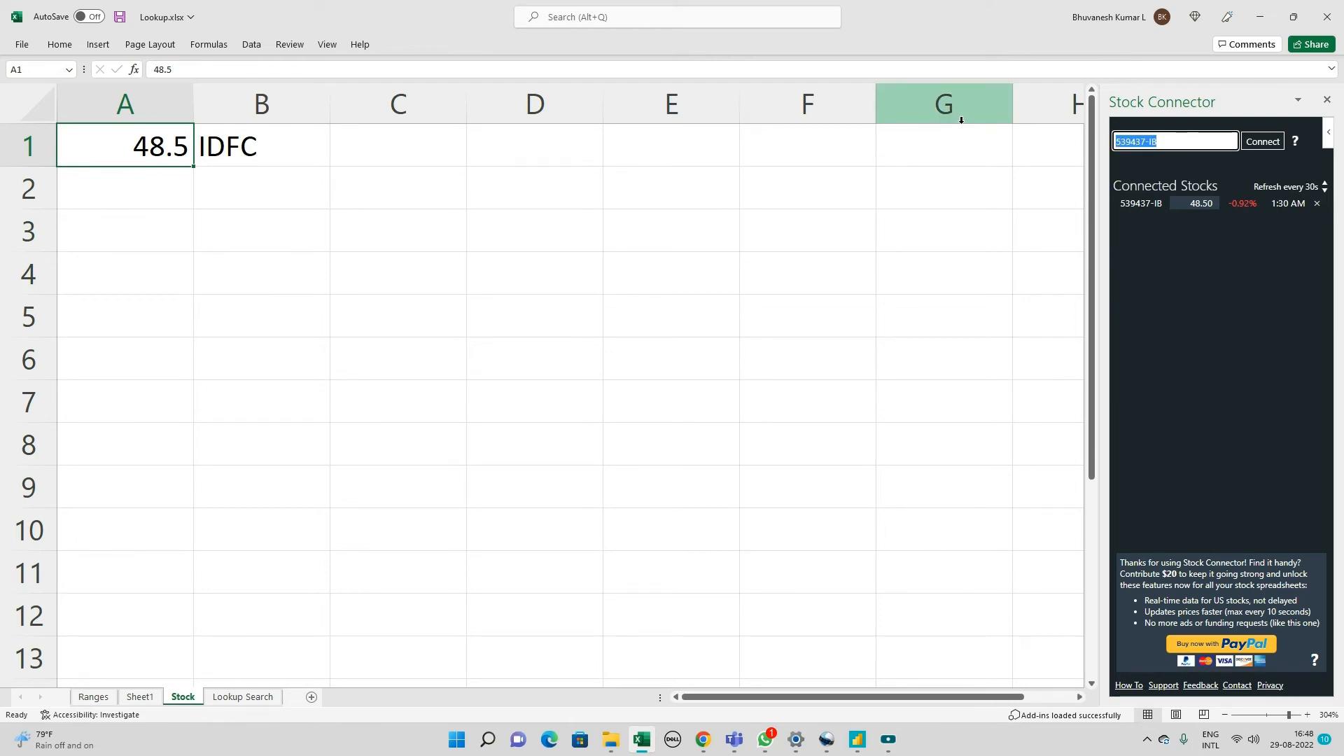
pyautogui.write('Tata S')
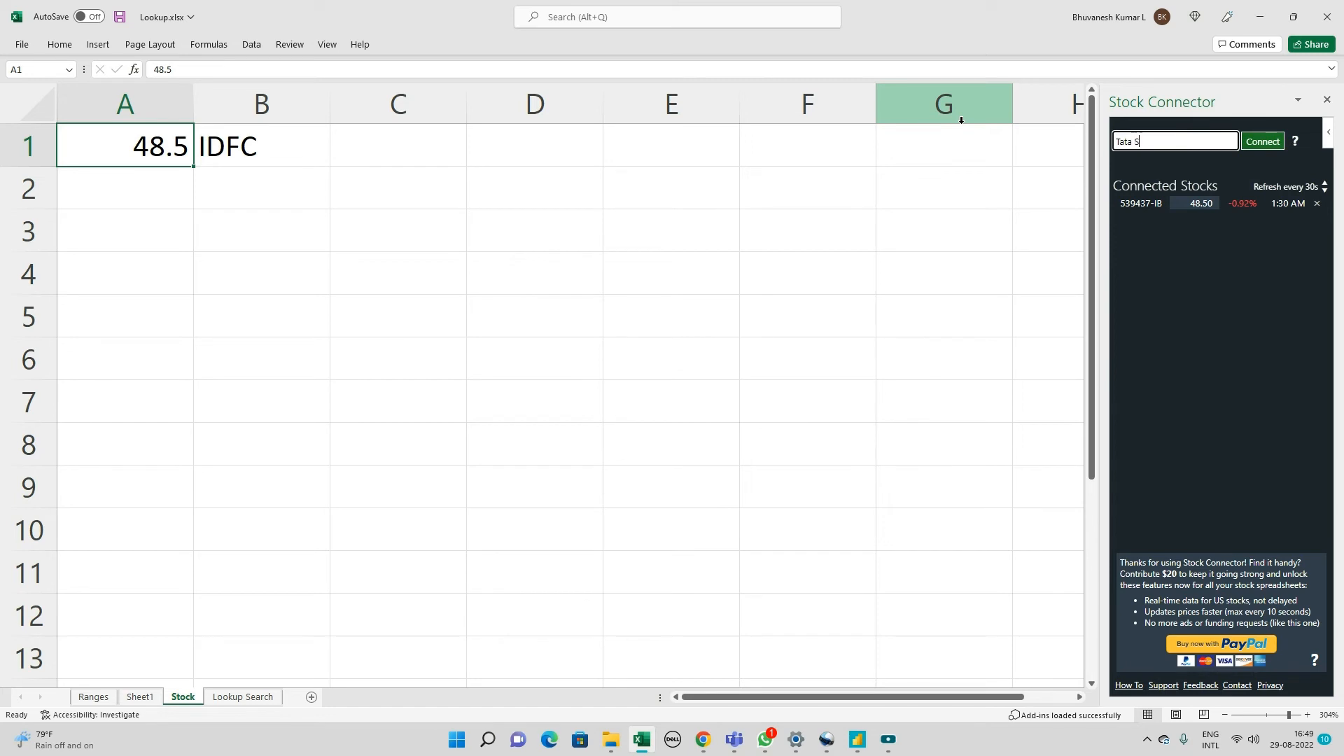
pyautogui.write('teel')
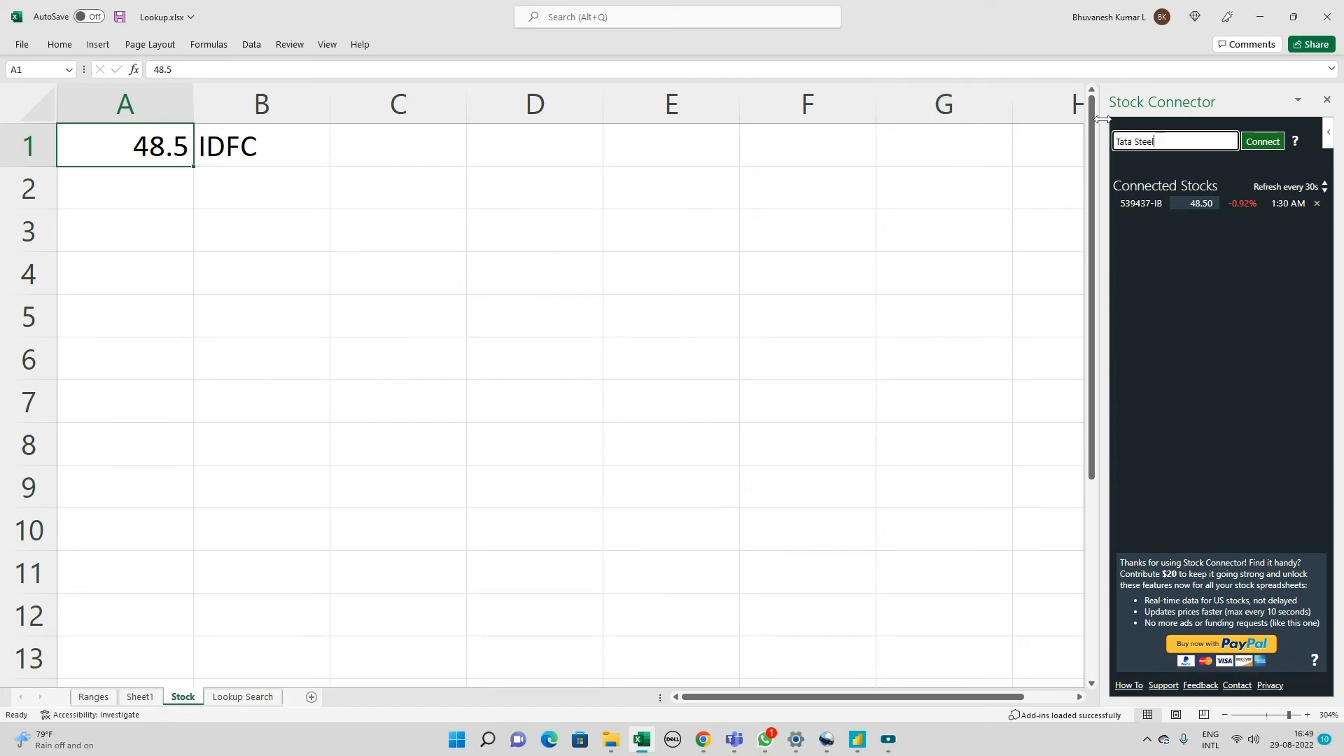
pyautogui.click(1263, 141)
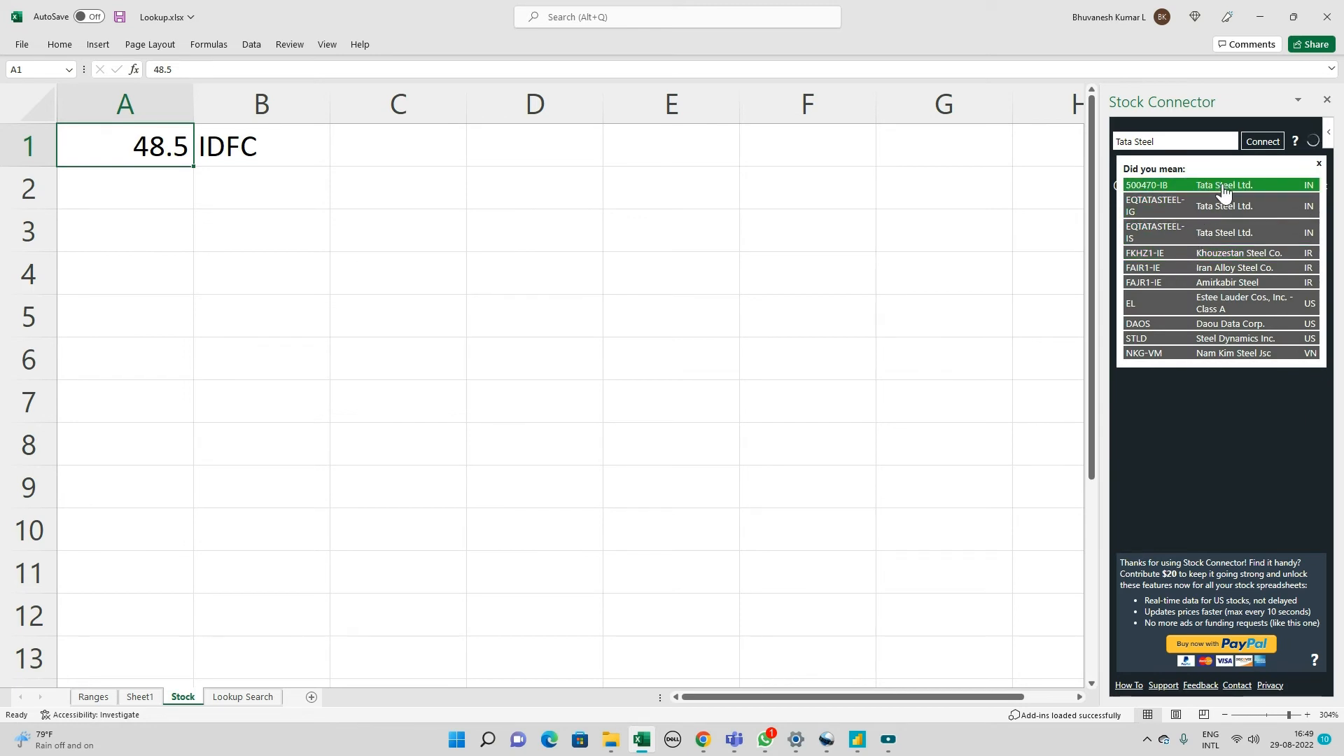
pyautogui.click(1222, 187)
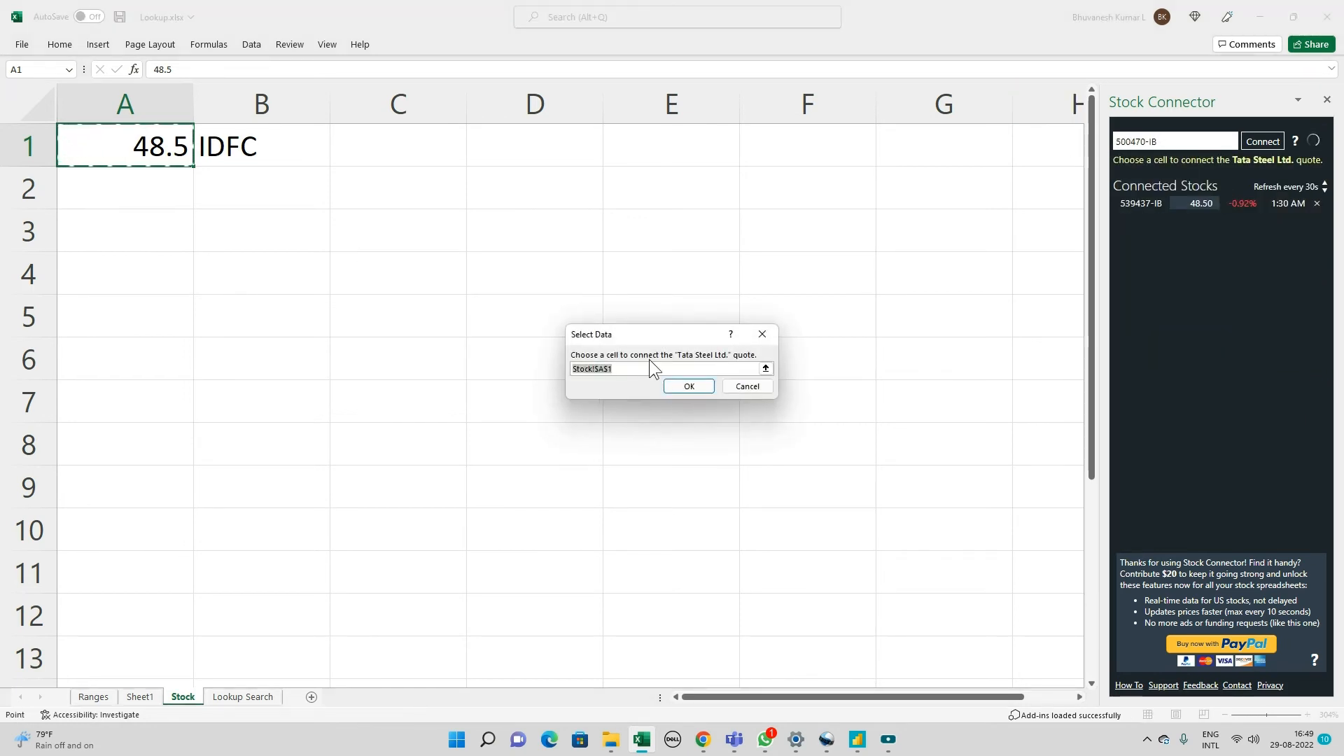
# Step: Connect the Tata Steel Ltd. quote to cell A2 of the Stock sheet
pyautogui.click(629, 365)
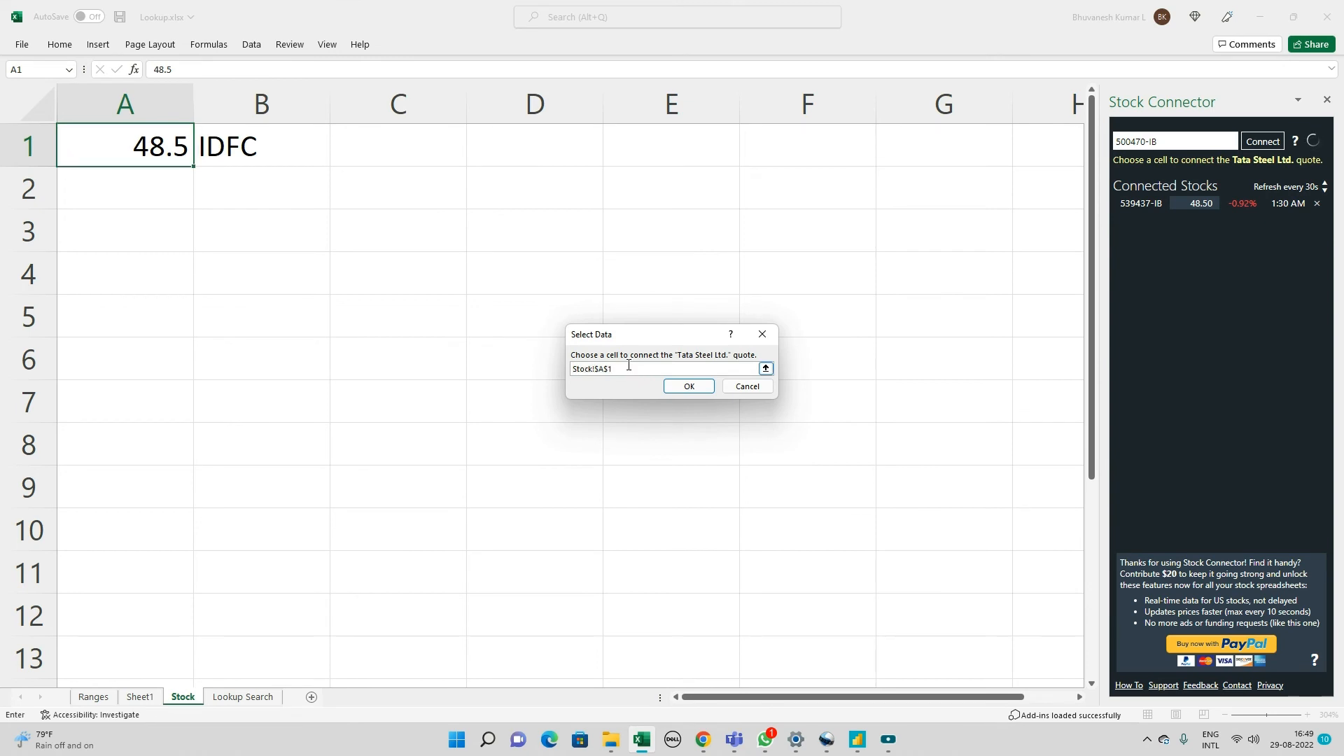
pyautogui.press('BackSpace')
pyautogui.write('2')
pyautogui.click(689, 386)
pyautogui.click(123, 189)
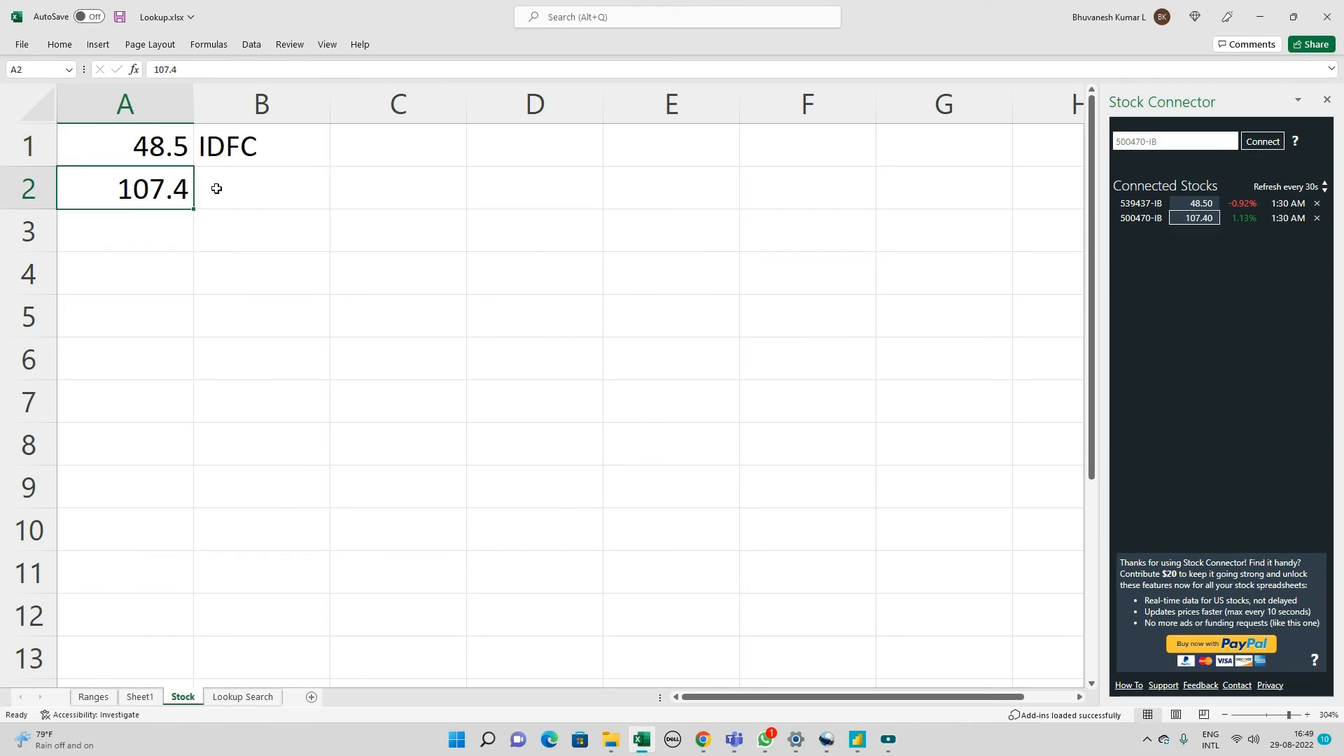
# Step: Label the price in A2 by entering Tata Steel in cell B2
pyautogui.click(259, 190)
pyautogui.write('T')
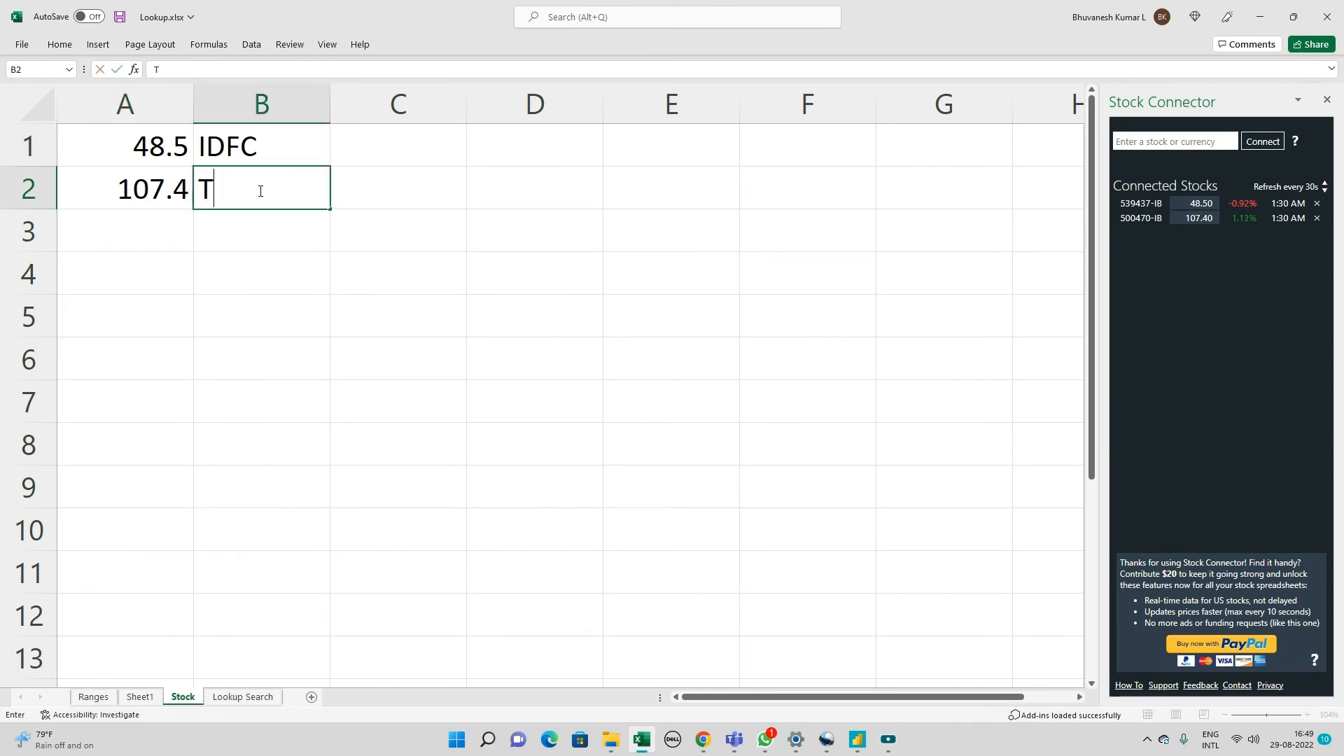
pyautogui.write('ata Steel')
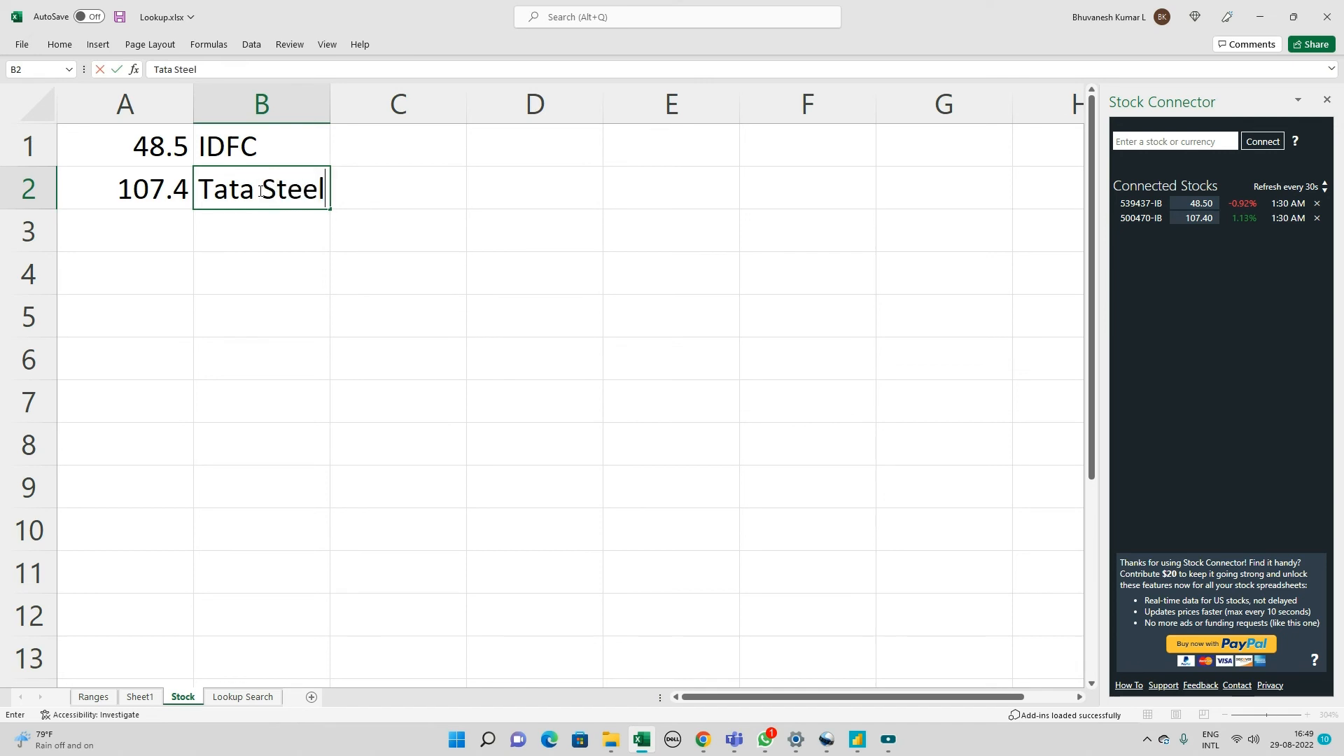
pyautogui.press('Return')
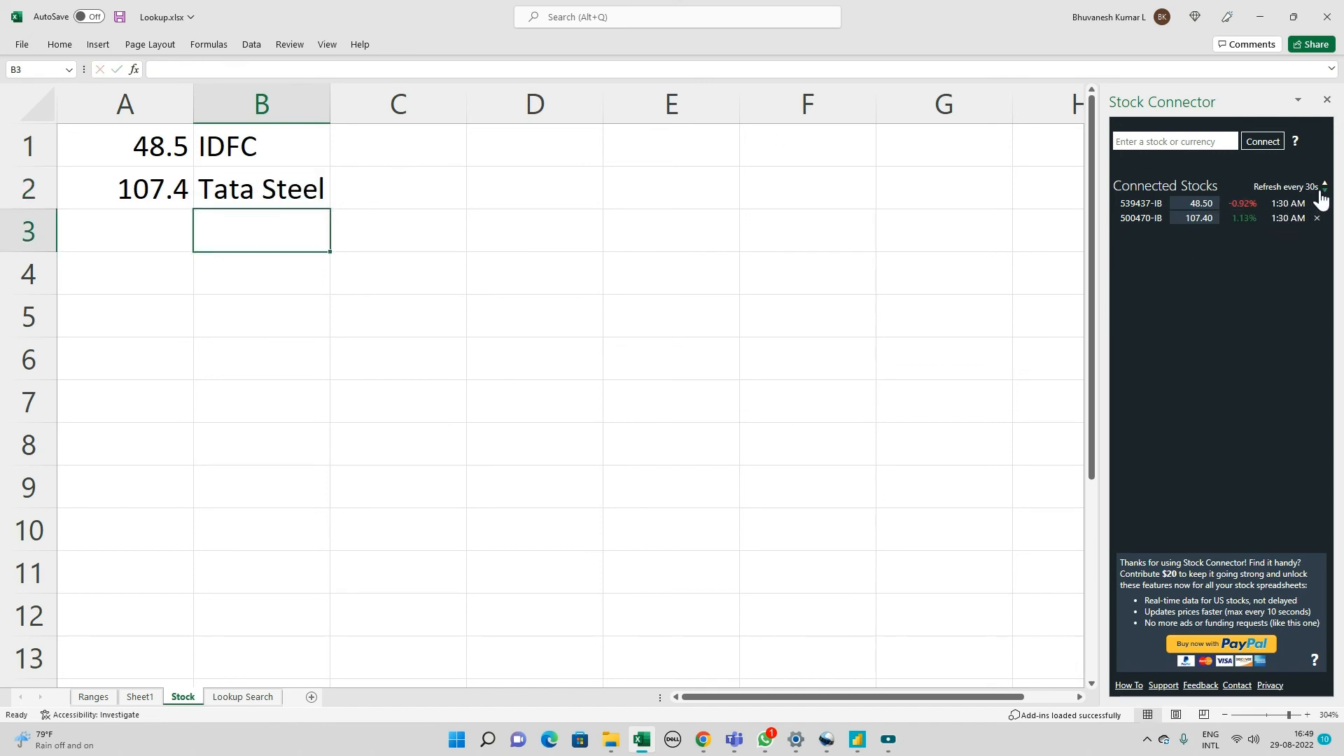
pyautogui.click(139, 150)
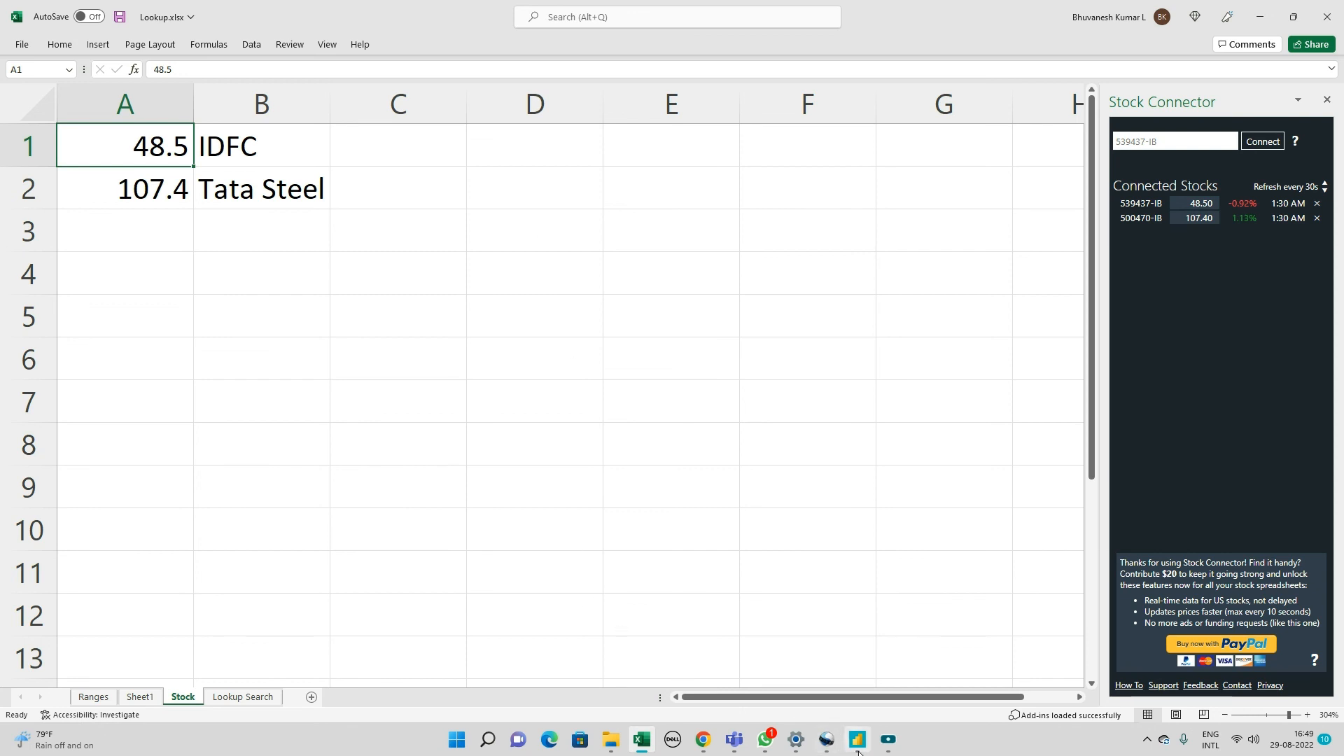
pyautogui.click(887, 739)
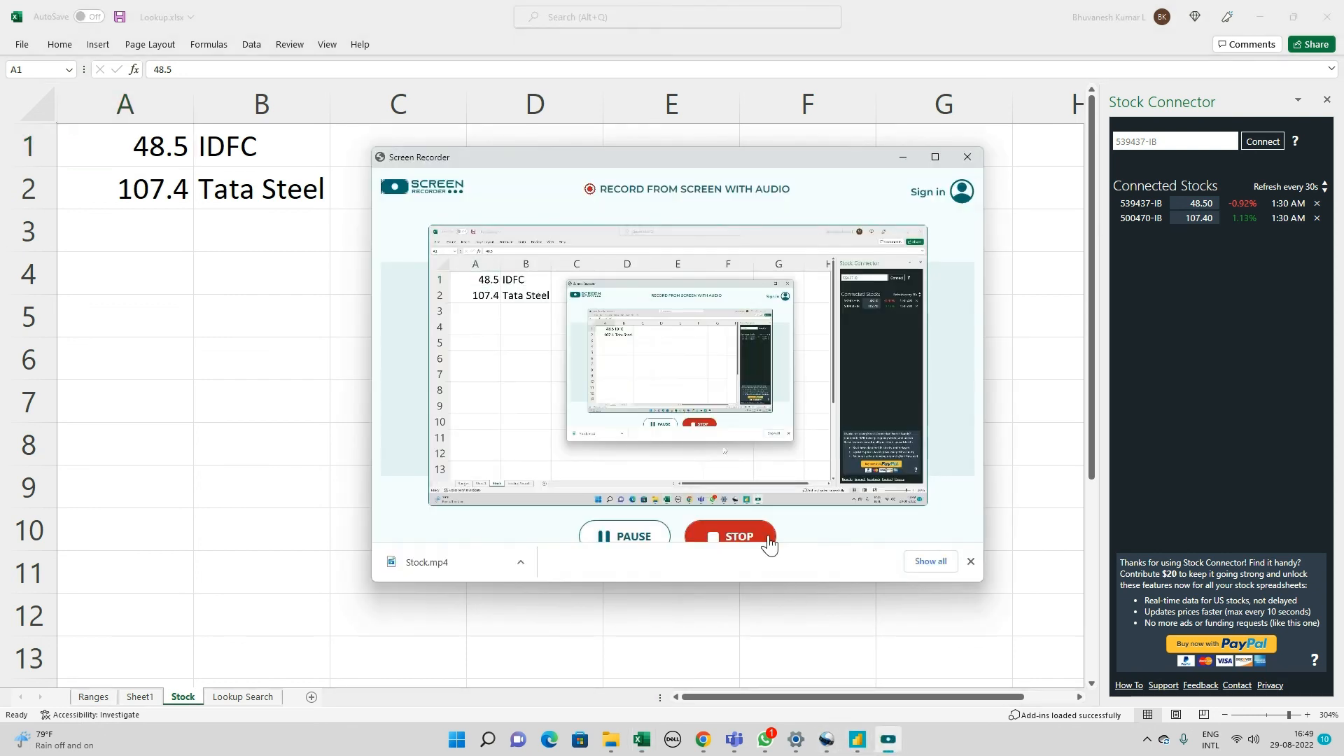
pyautogui.click(769, 544)
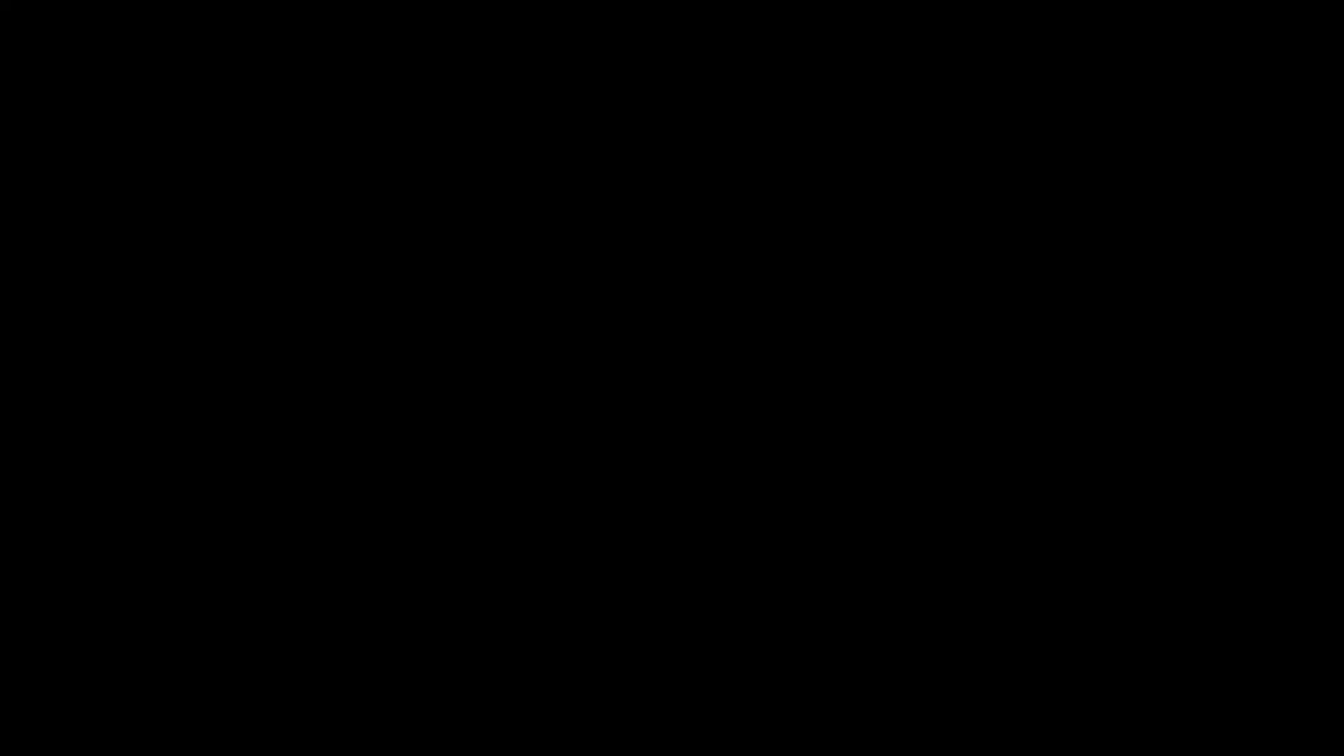